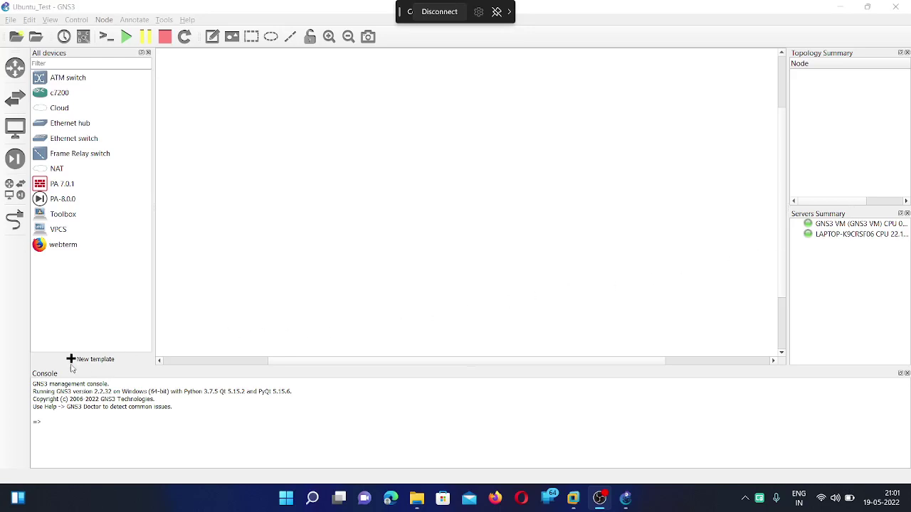
From the GNS3 server appliance list, filter 'ubu', choose Ubuntu Desktop Guest and begin installing.
{"action": "left_click", "coordinate": [87, 361]}
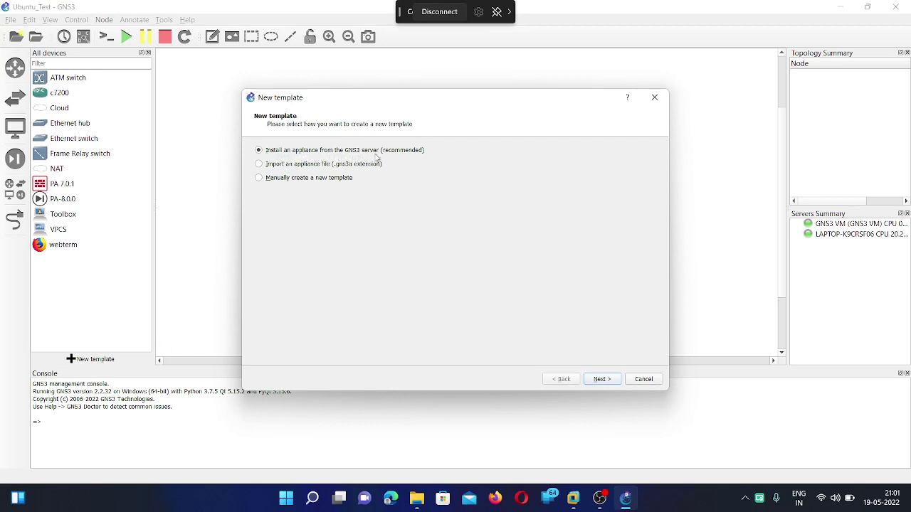
{"action": "left_click", "coordinate": [616, 383]}
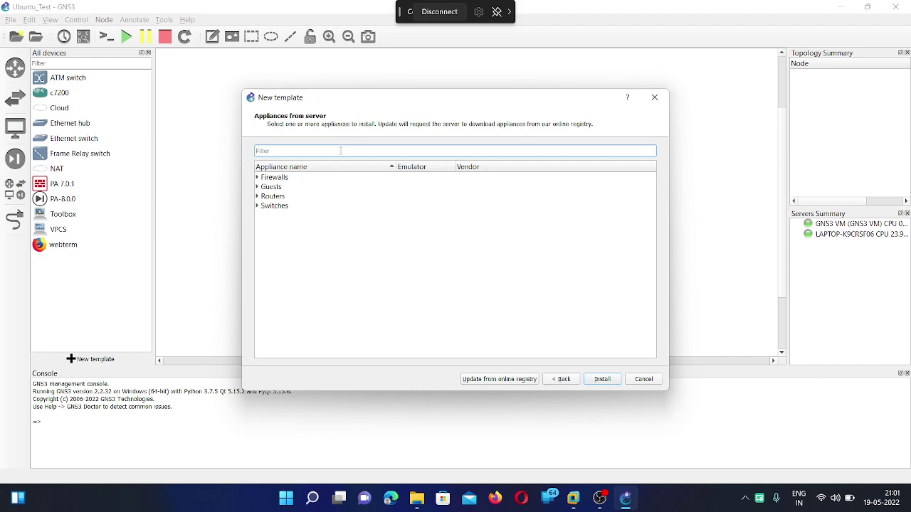
{"action": "type", "text": "ubuntu"}
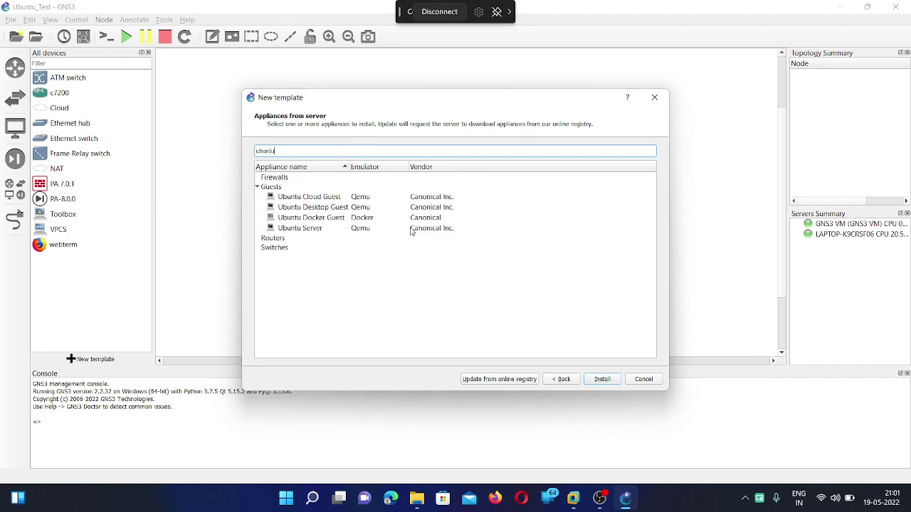
{"action": "left_click", "coordinate": [332, 208]}
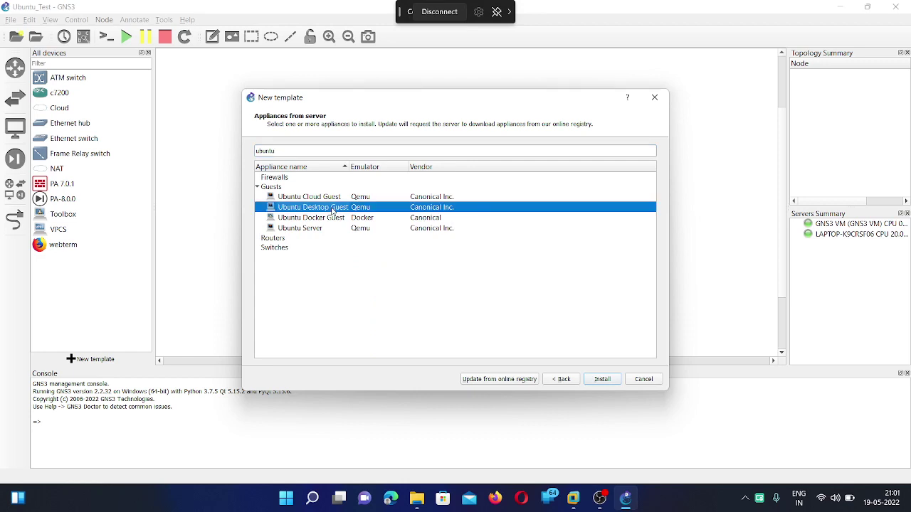
{"action": "left_click", "coordinate": [606, 381]}
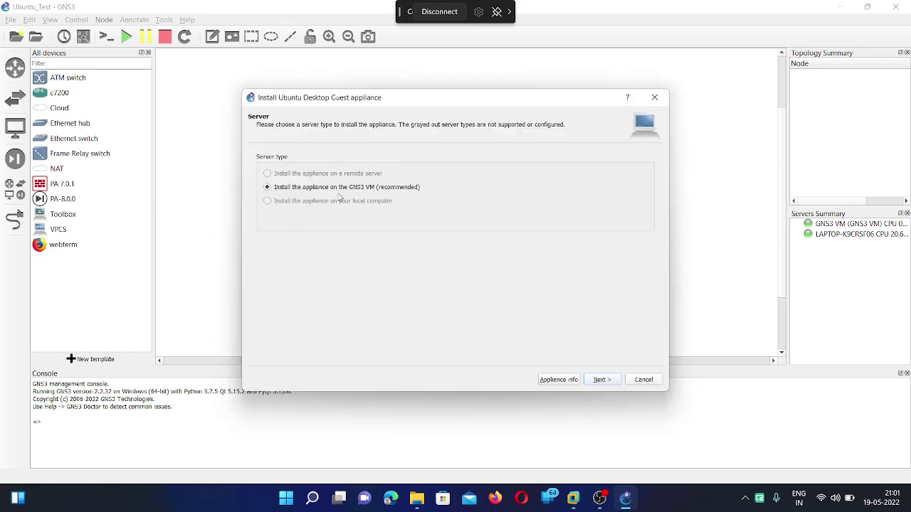
Install on the GNS3 VM with the default Qemu binary, select the 16.04.6 vmdk, and request the 20.10 download.
{"action": "left_click", "coordinate": [602, 380]}
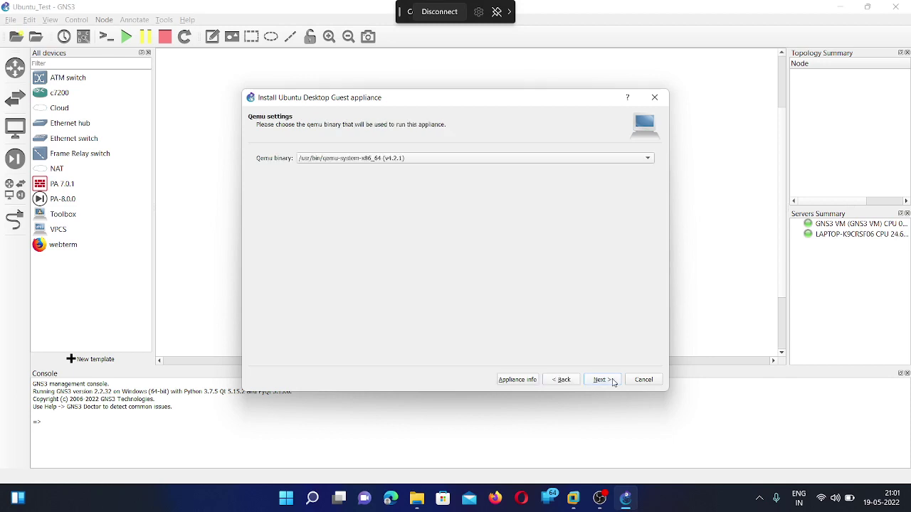
{"action": "left_click", "coordinate": [602, 380]}
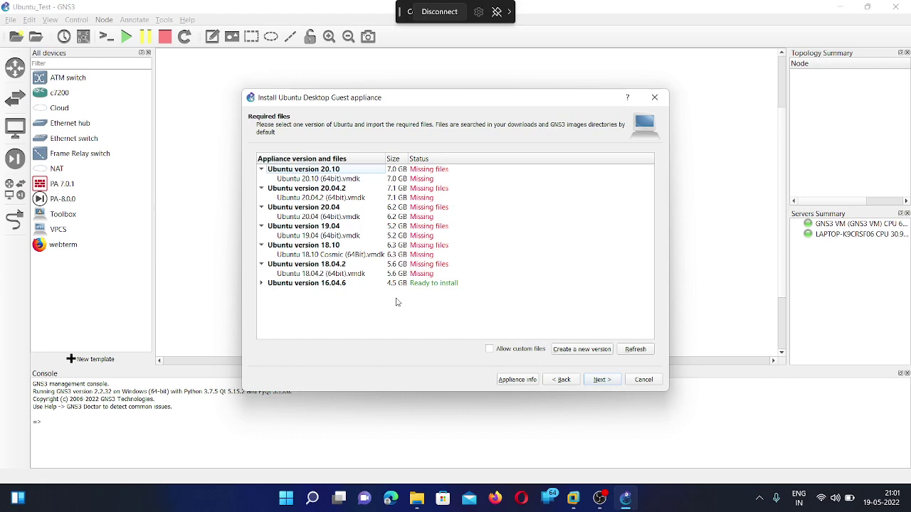
{"action": "left_click", "coordinate": [259, 284]}
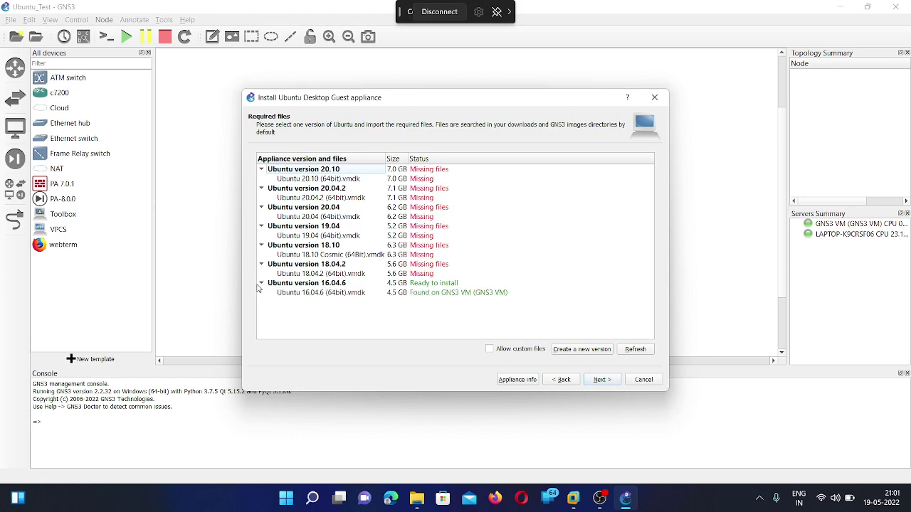
{"action": "left_click", "coordinate": [318, 294]}
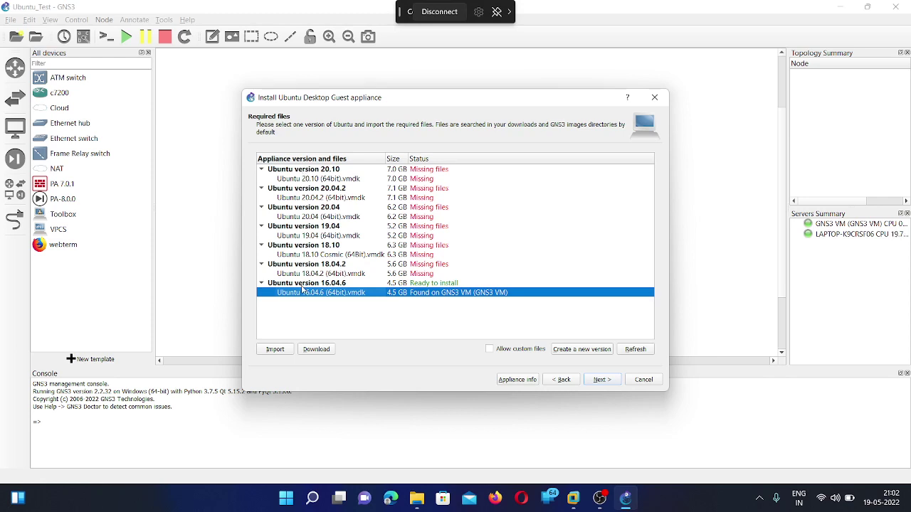
{"action": "left_click", "coordinate": [306, 180]}
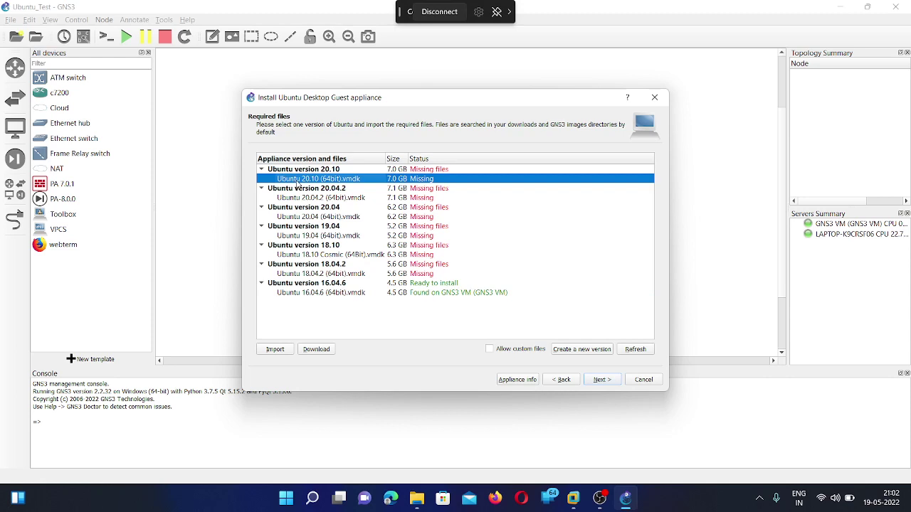
{"action": "left_click", "coordinate": [328, 351]}
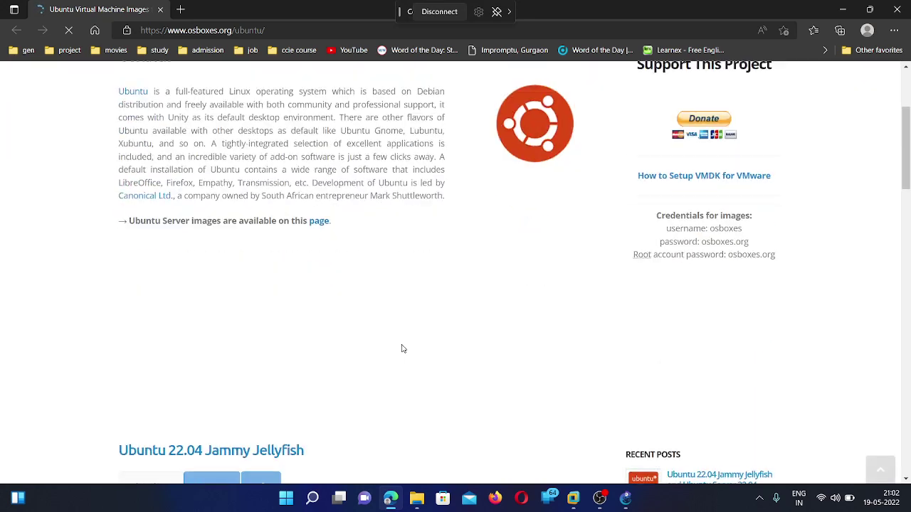
Scroll the osboxes page to Ubuntu 20.04.4 Focal Fossa and show its VMware VMDK download.
{"action": "scroll", "coordinate": [402, 348], "scroll_direction": "down", "scroll_amount": 4}
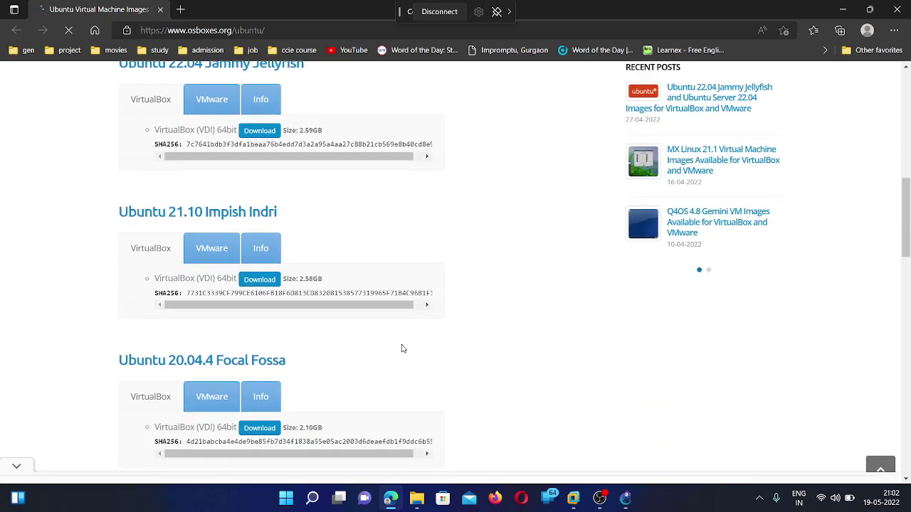
{"action": "scroll", "coordinate": [402, 349], "scroll_direction": "down", "scroll_amount": 2}
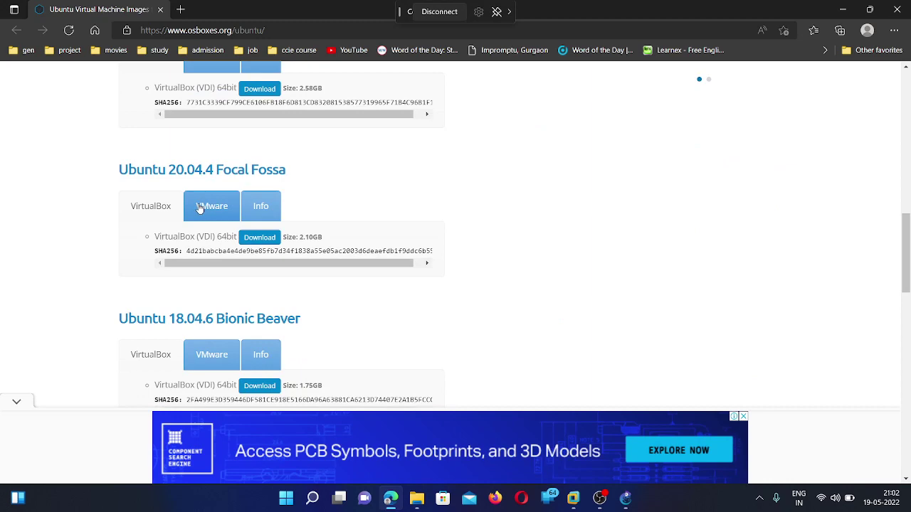
{"action": "scroll", "coordinate": [220, 213], "scroll_direction": "up", "scroll_amount": 3}
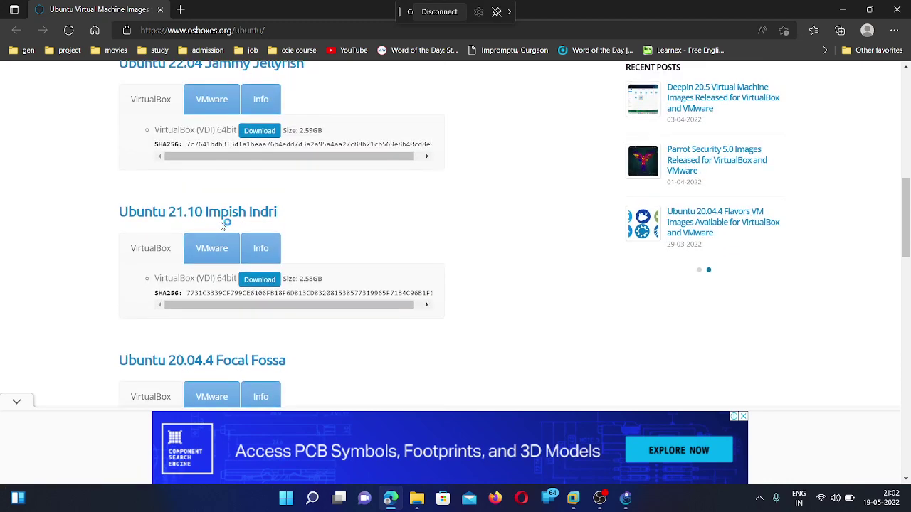
{"action": "scroll", "coordinate": [226, 235], "scroll_direction": "down", "scroll_amount": 2}
{"action": "left_click", "coordinate": [211, 270]}
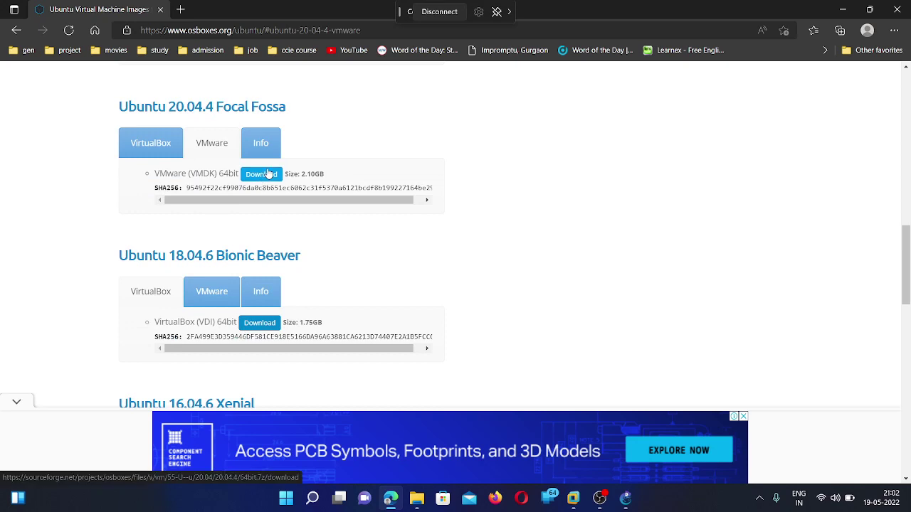
{"action": "left_click", "coordinate": [419, 504]}
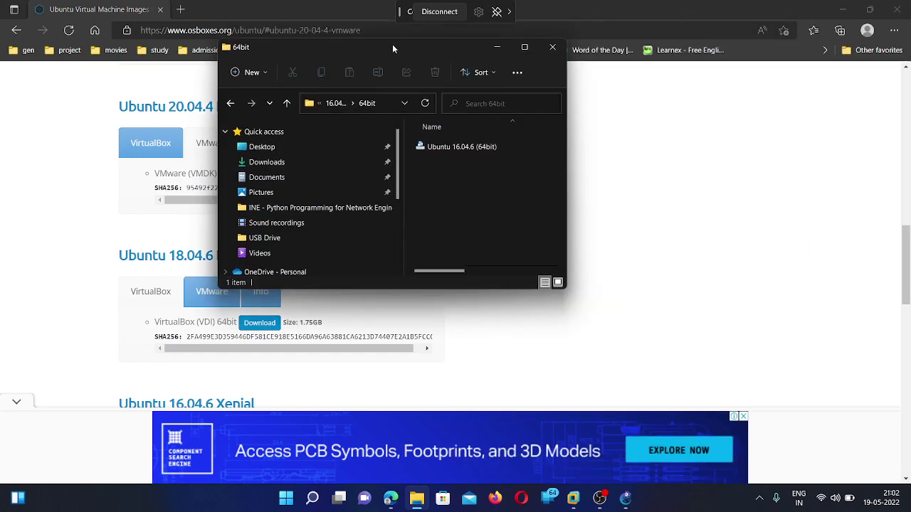
Maximize the 64bit folder holding the Ubuntu 16.04.6 vmdk, then return to the GNS3 wizard.
{"action": "left_click", "coordinate": [521, 62]}
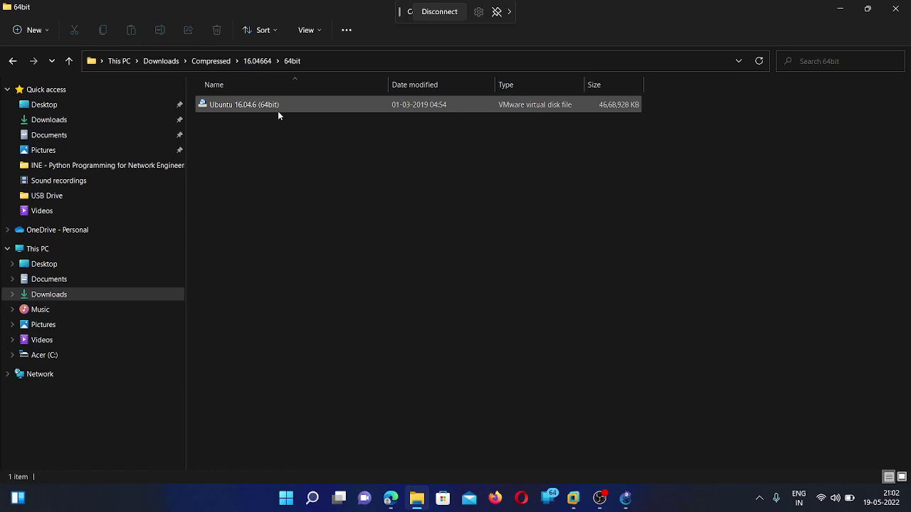
{"action": "left_click", "coordinate": [629, 503]}
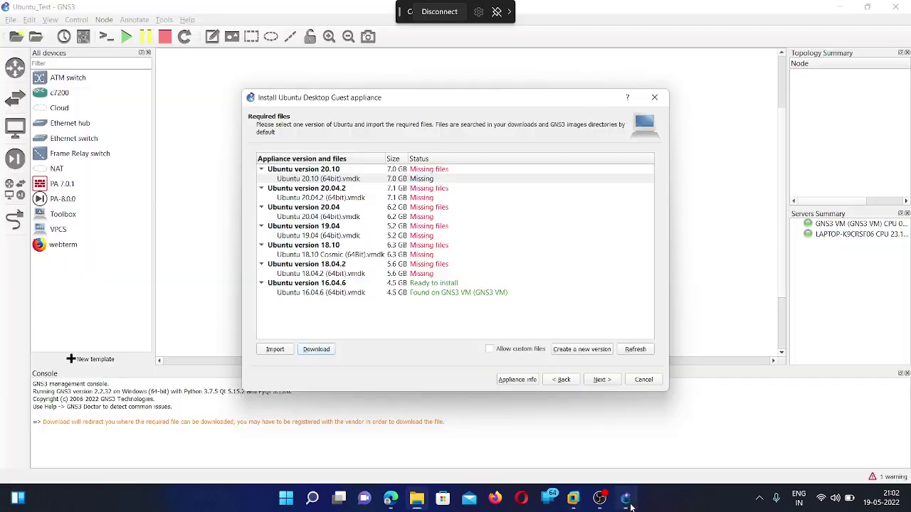
Install the Ubuntu 16.04.6 vmdk version, note its login credentials, and finish creating the template.
{"action": "left_click", "coordinate": [478, 295]}
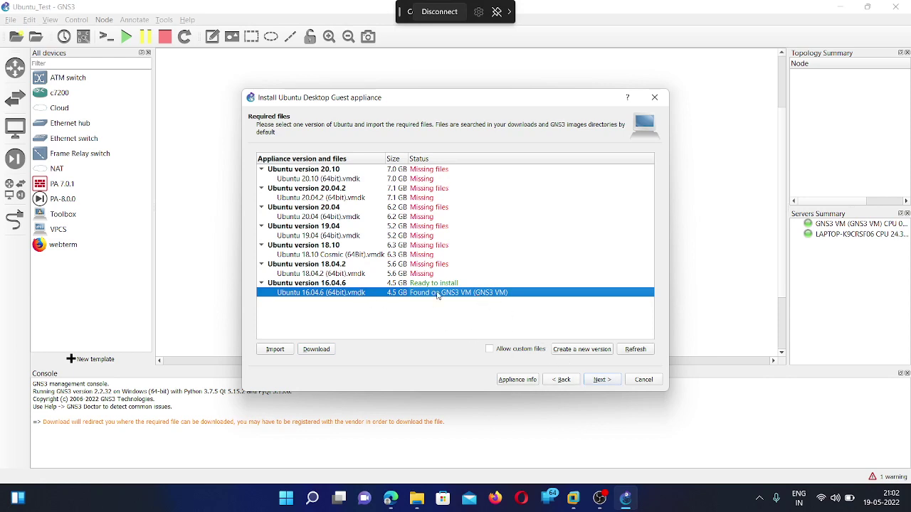
{"action": "left_click", "coordinate": [602, 380]}
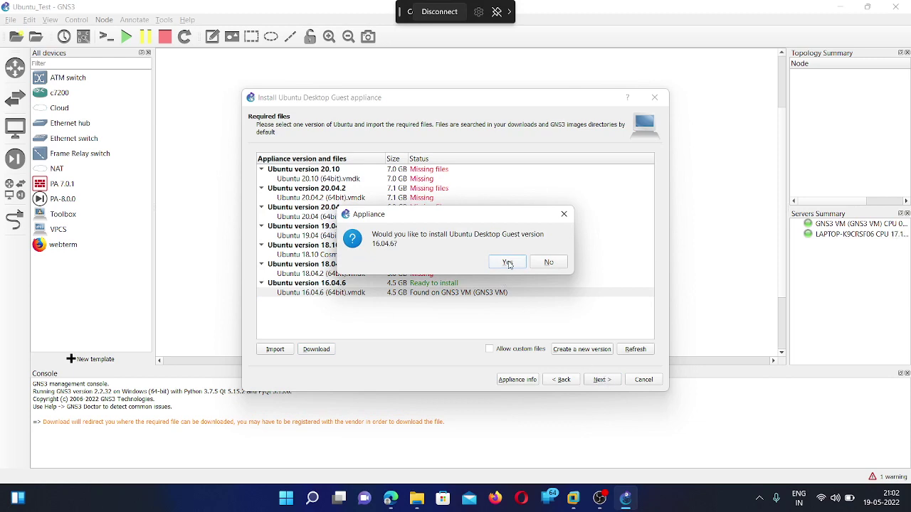
{"action": "left_click", "coordinate": [509, 264]}
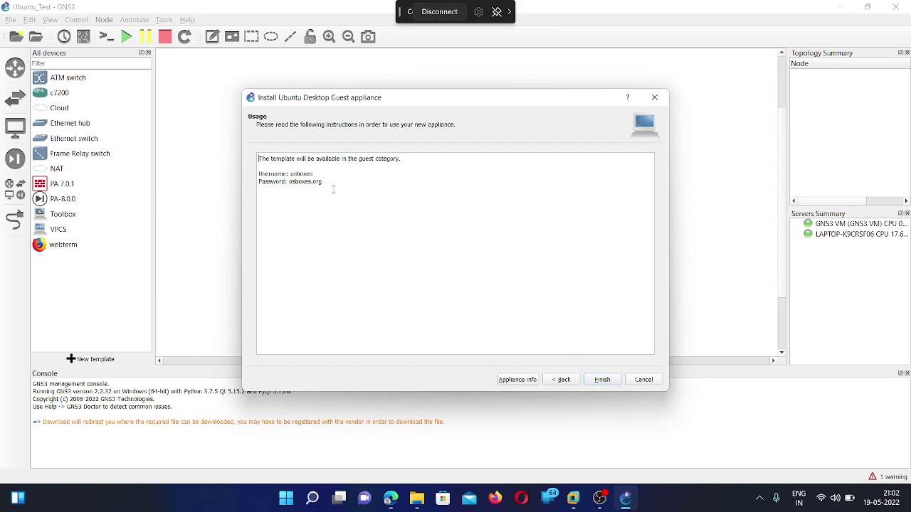
{"action": "left_click_drag", "start_coordinate": [333, 190], "coordinate": [259, 174]}
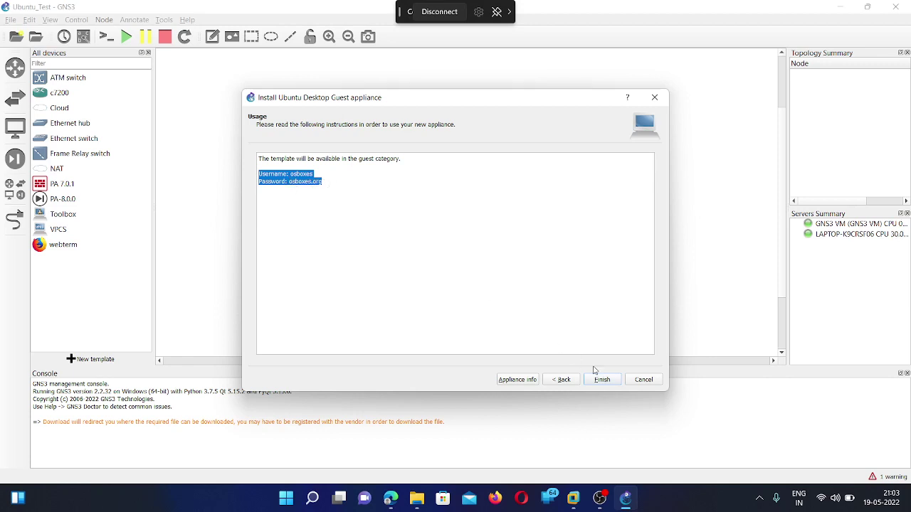
{"action": "left_click", "coordinate": [610, 381]}
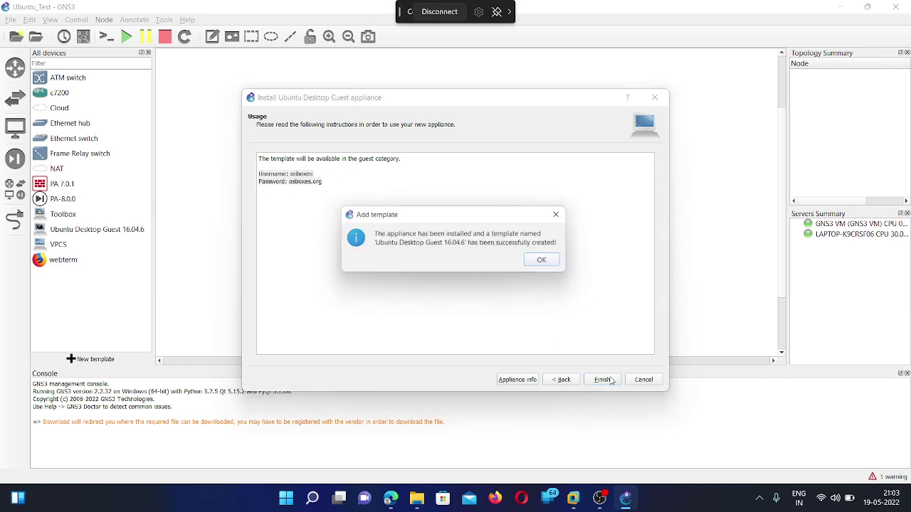
{"action": "left_click", "coordinate": [548, 262]}
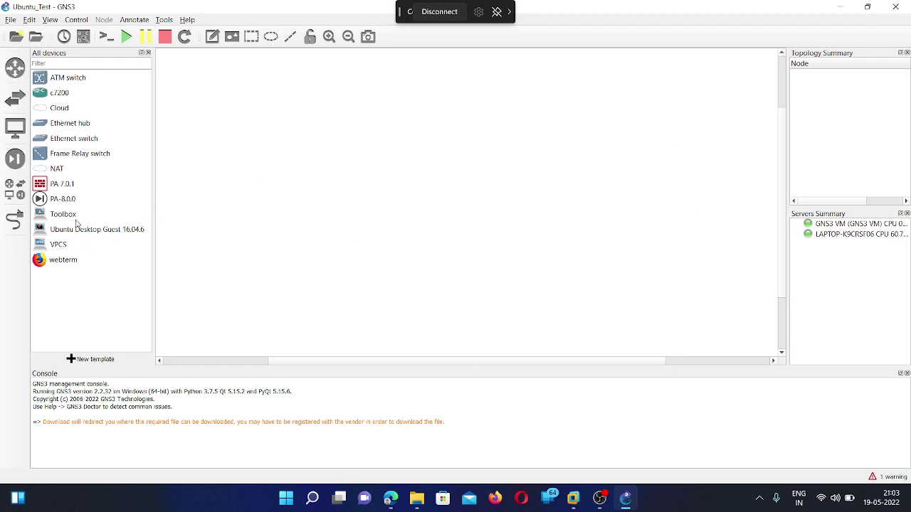
Place an Ubuntu Desktop Guest 16.04.6 node on the canvas and start it.
{"action": "left_click_drag", "start_coordinate": [77, 229], "coordinate": [386, 165]}
{"action": "right_click", "coordinate": [384, 163]}
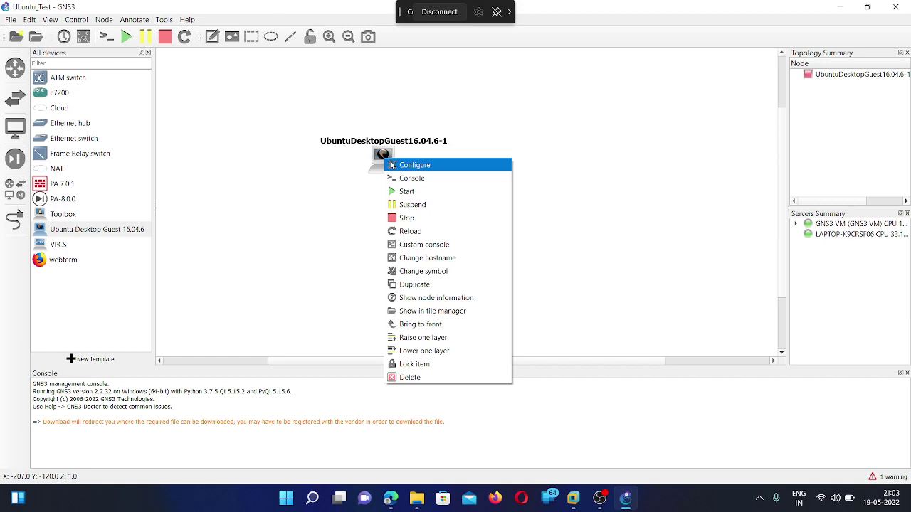
{"action": "left_click", "coordinate": [421, 198]}
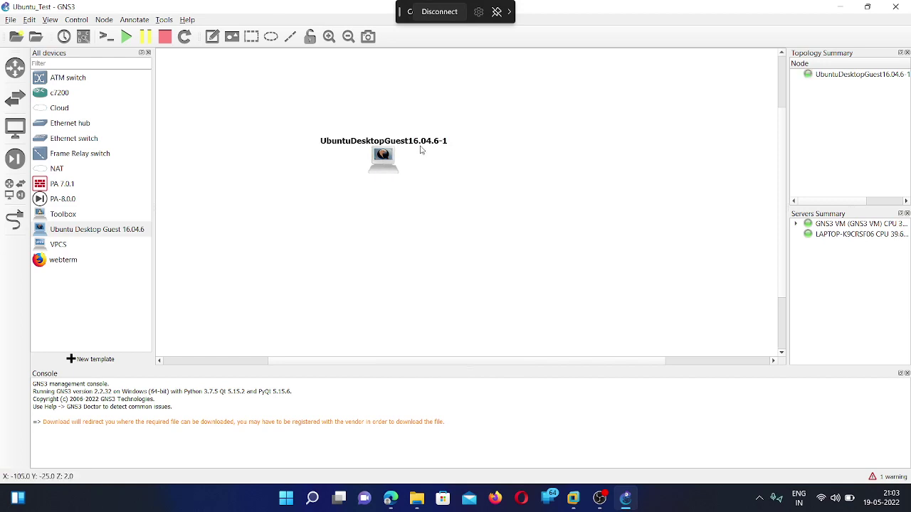
Raise the node's name label above its icon and open its VNC console.
{"action": "mouse_move", "coordinate": [422, 143]}
{"action": "left_mouse_down"}
{"action": "mouse_move", "coordinate": [421, 130]}
{"action": "mouse_move", "coordinate": [427, 140]}
{"action": "left_mouse_up"}
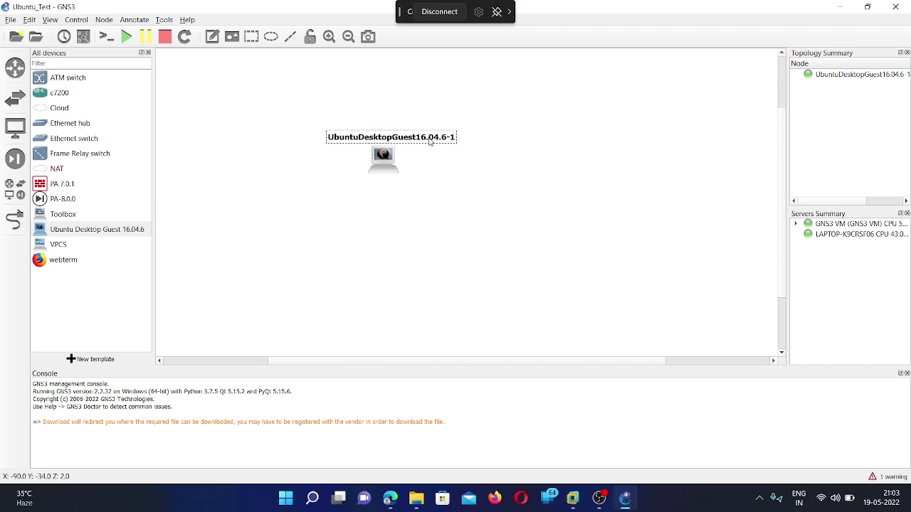
{"action": "left_click", "coordinate": [445, 207]}
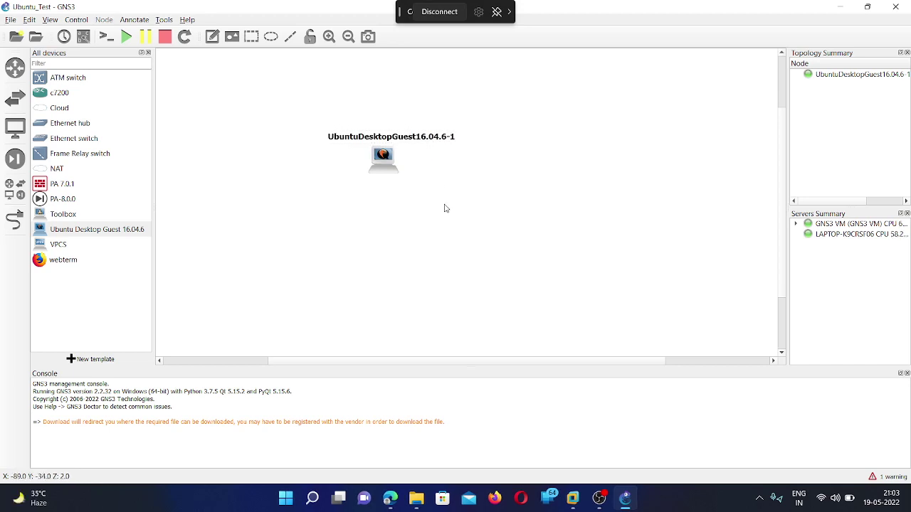
{"action": "right_click", "coordinate": [388, 160]}
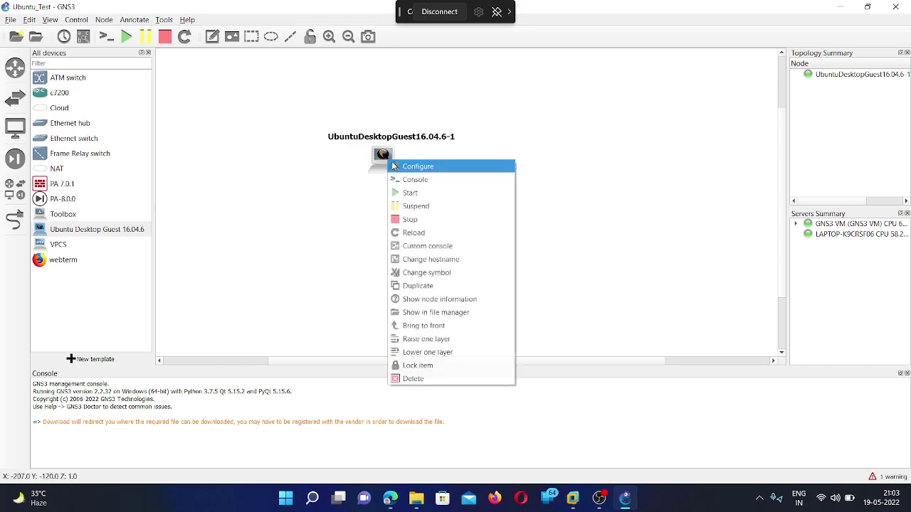
{"action": "left_click", "coordinate": [440, 180]}
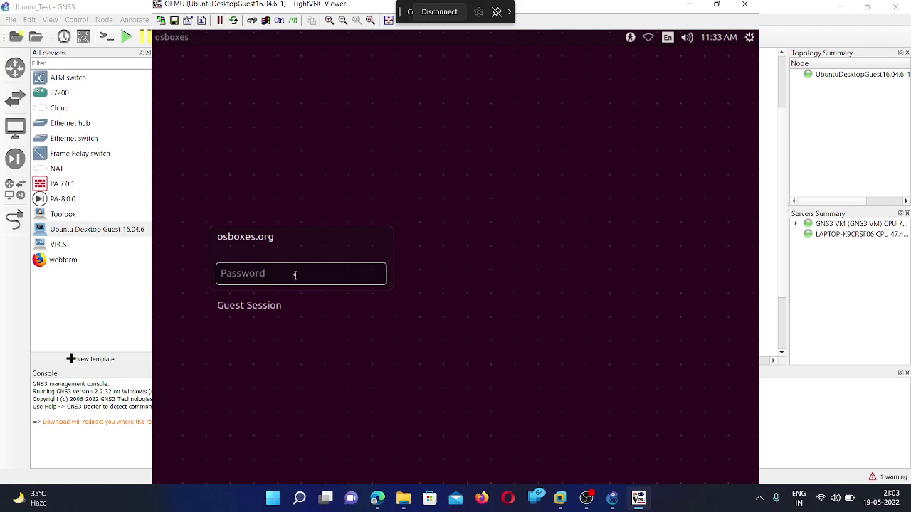
Log in to the Ubuntu guest with the account password, then minimize TightVNC Viewer.
{"action": "type", "text": "o"}
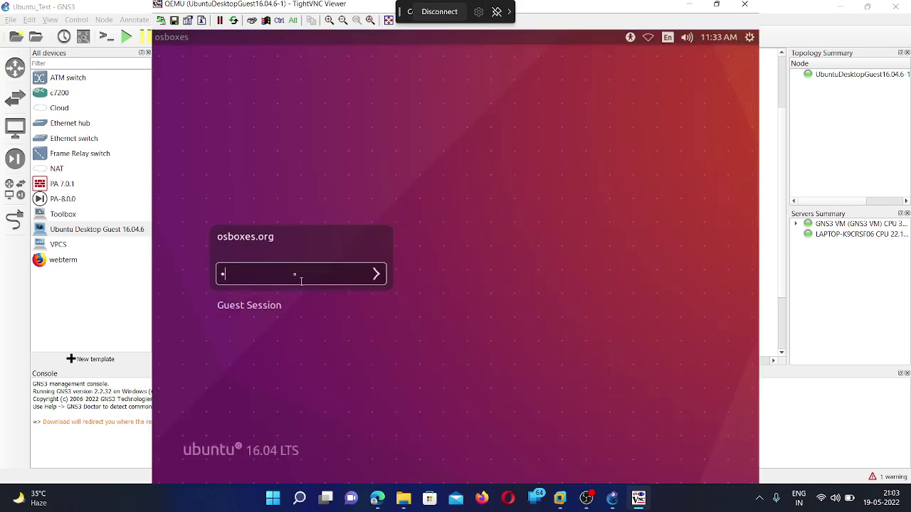
{"action": "type", "text": "sb"}
{"action": "type", "text": "oxes.org"}
{"action": "key", "text": "Return"}
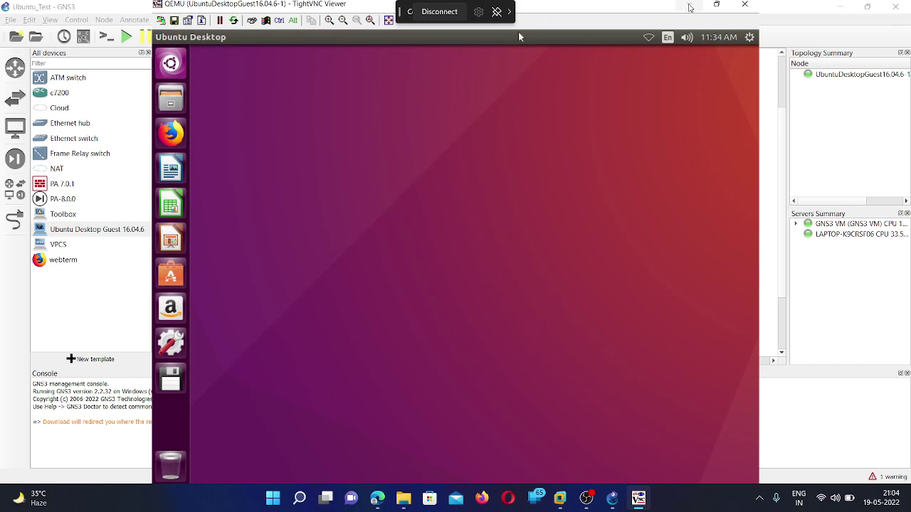
{"action": "left_click", "coordinate": [688, 7]}
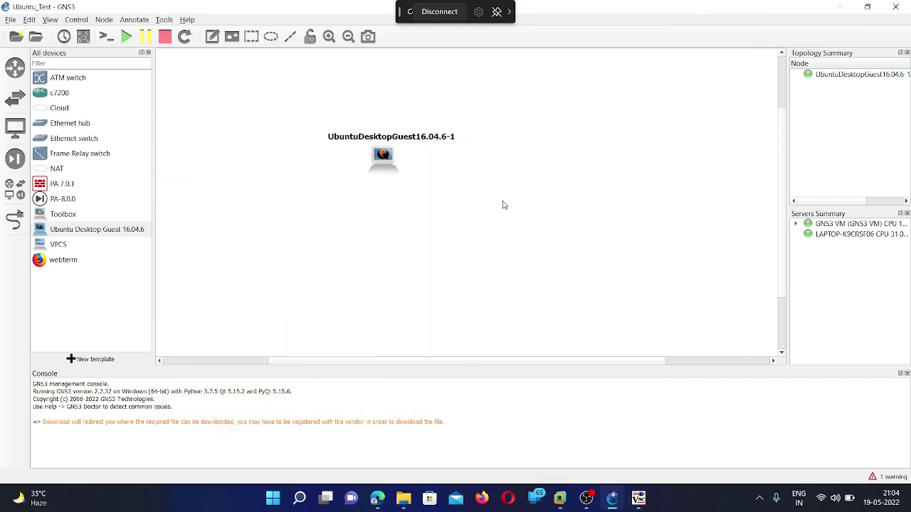